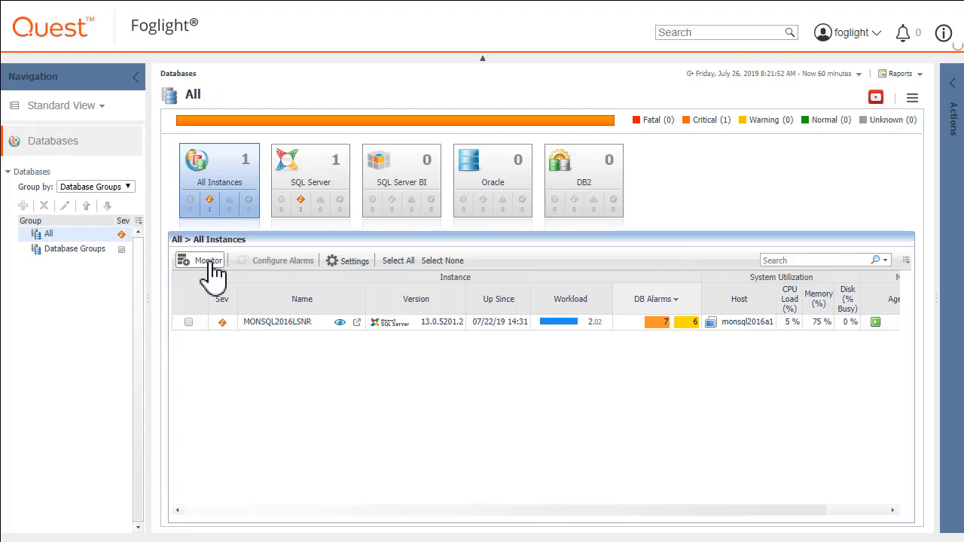
- Start monitoring a new DB2 instance, keeping the listed Agent Manager host selected
click(212, 264)
click(251, 324)
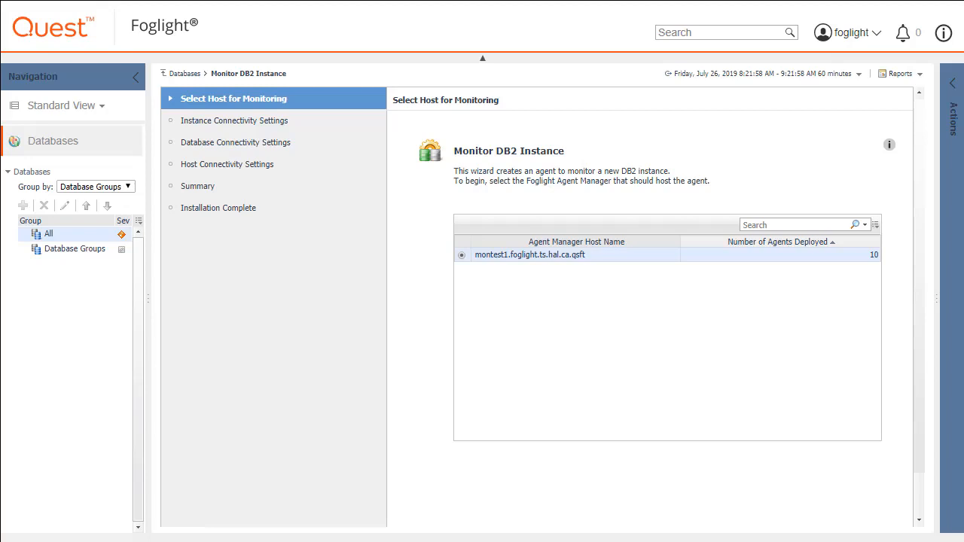
scroll(932, 506, down, 2)
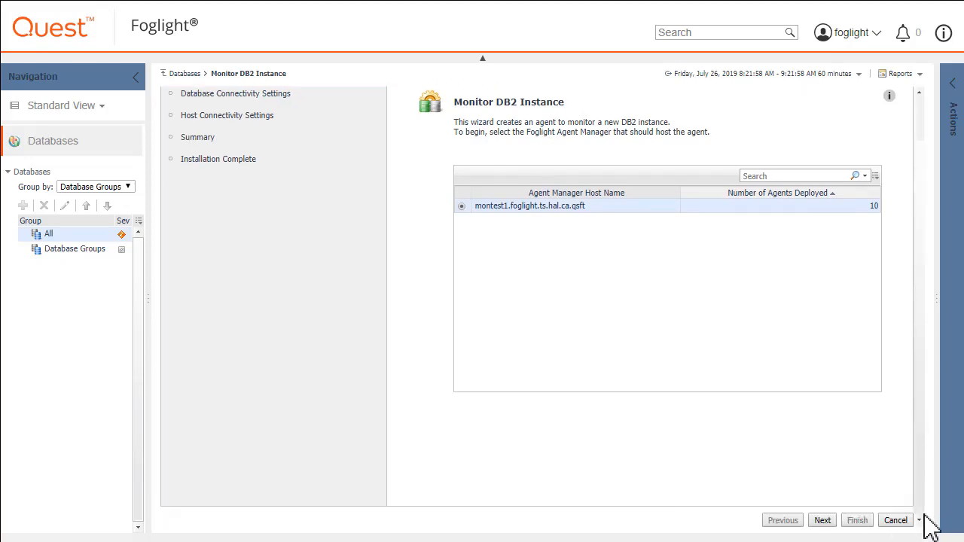
click(822, 520)
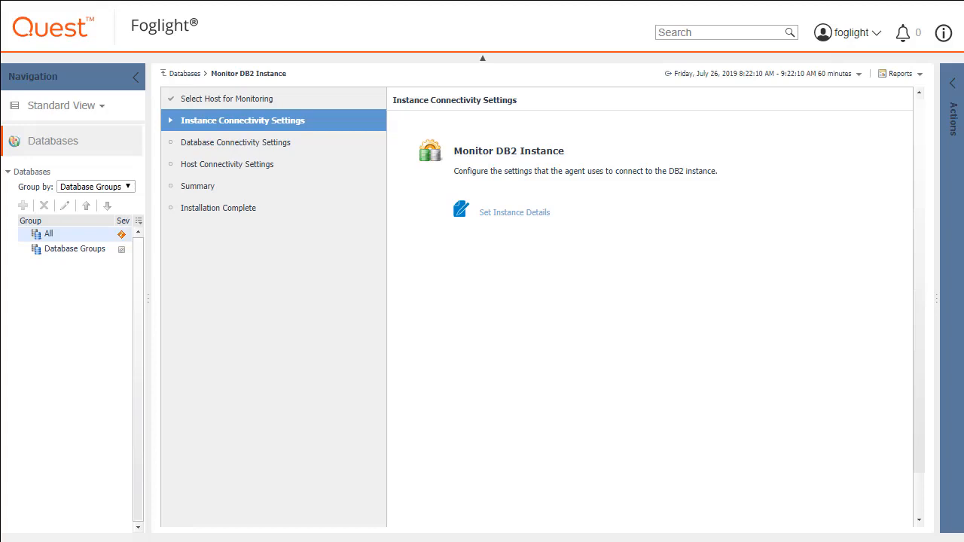
click(527, 214)
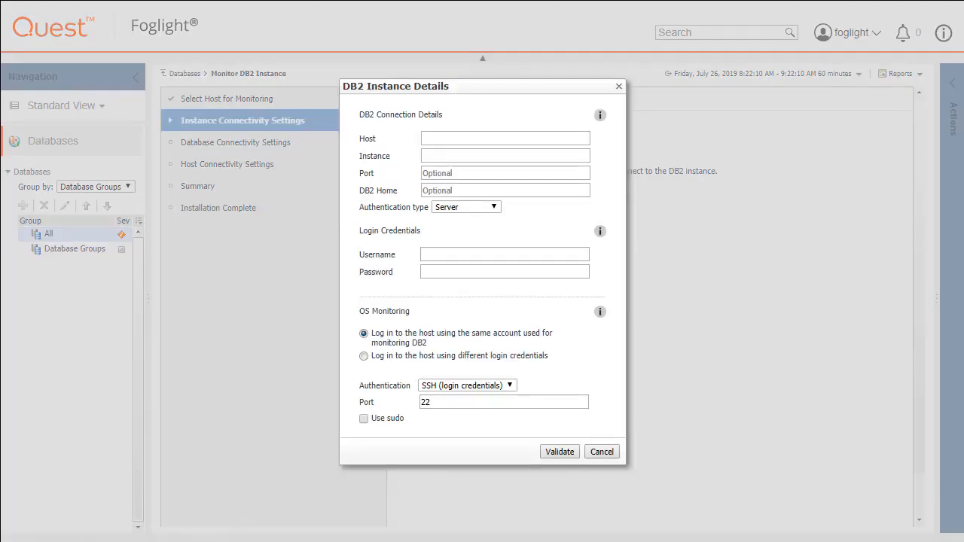
click(436, 140)
text(isrlpardb2_a2)
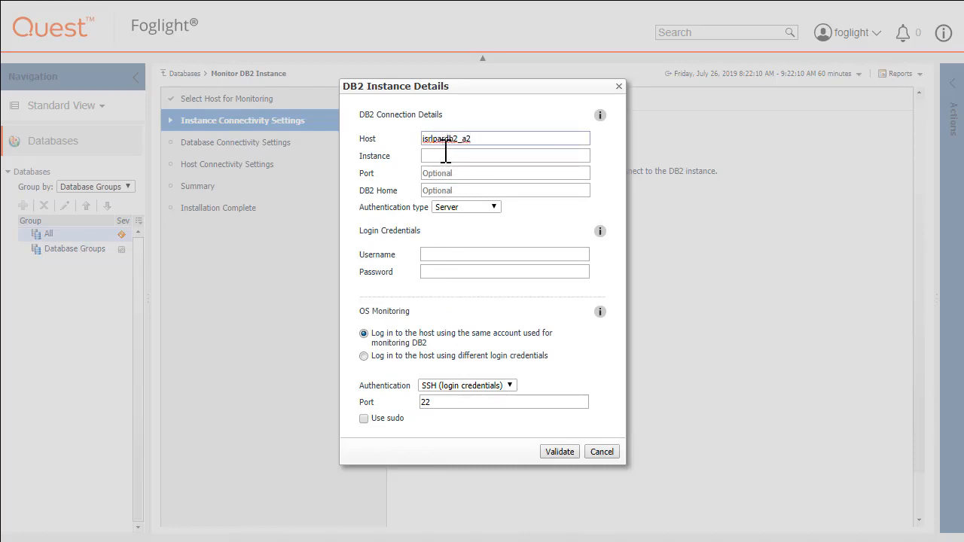
click(445, 155)
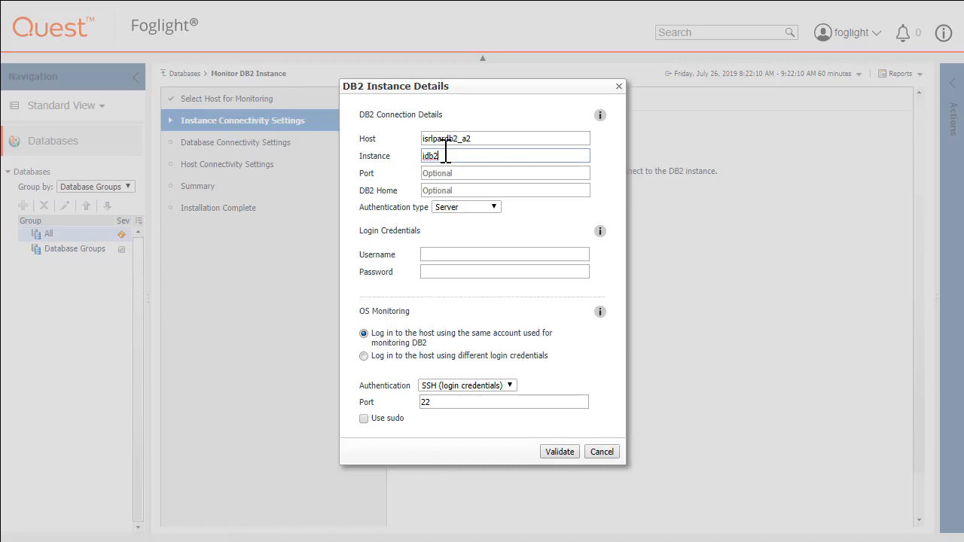
key(Tab)
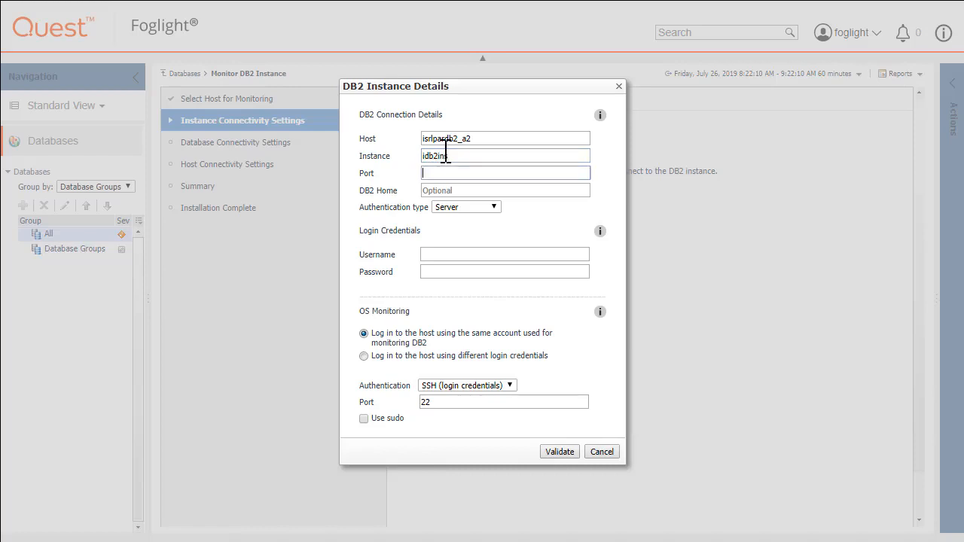
text(50000)
key(Tab)
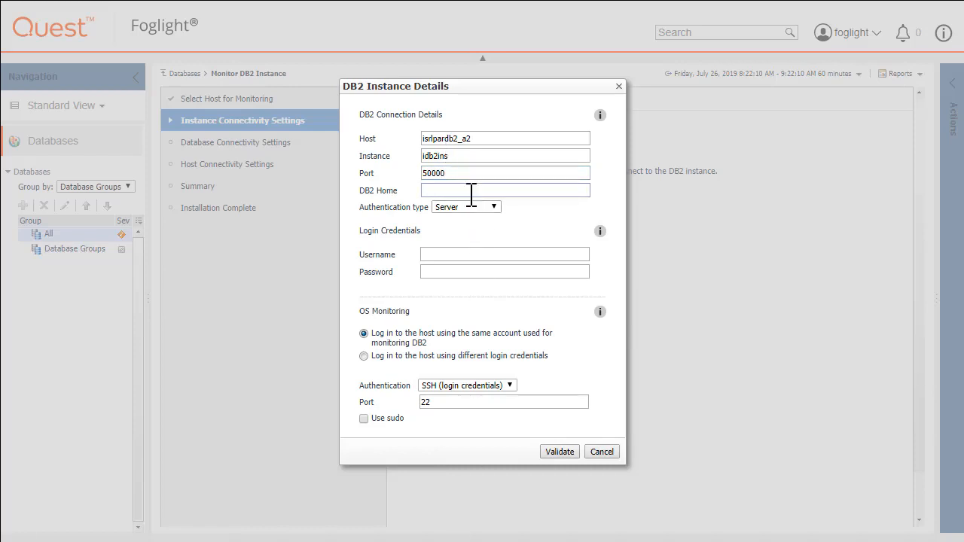
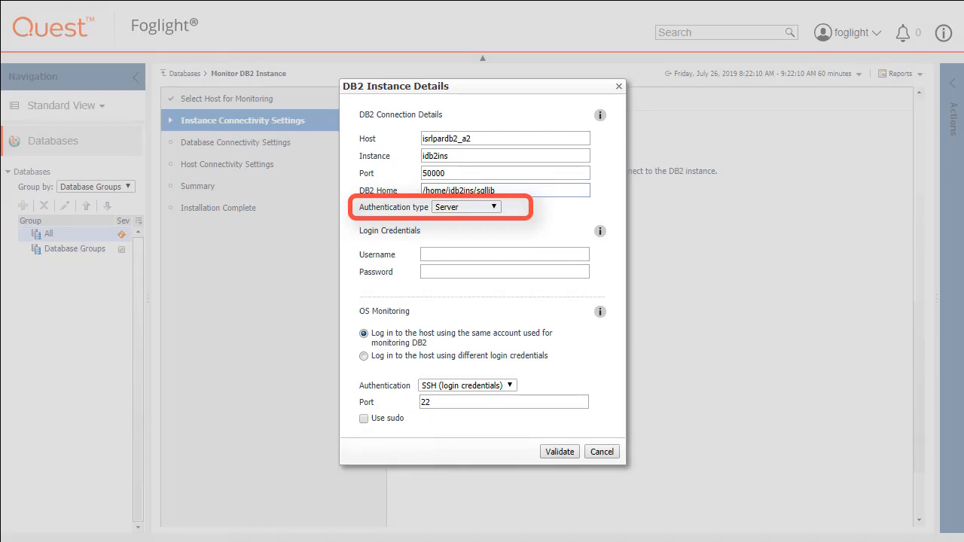
- Enter the DB2 login username and password, then submit the details for validation
click(448, 254)
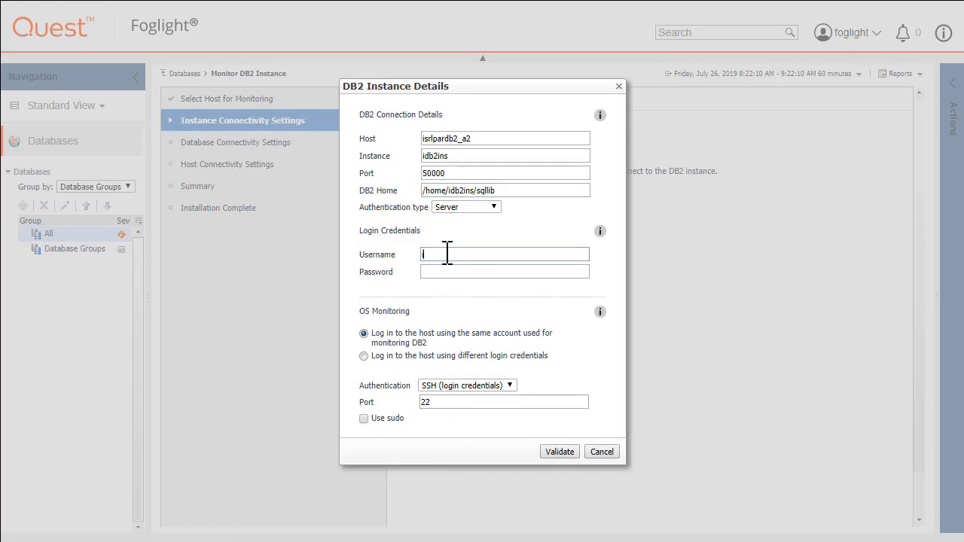
key(Tab)
key(Return)
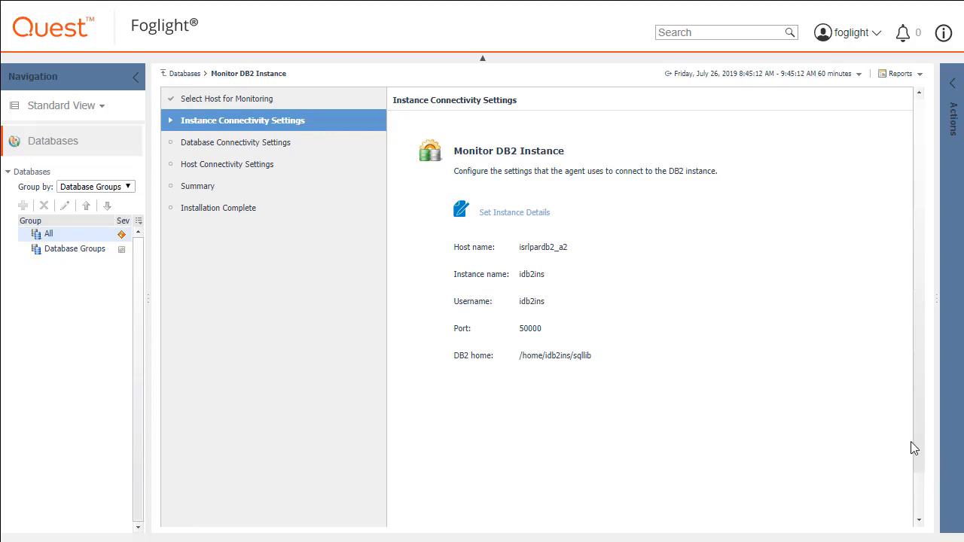
- Advance past the validated instance details to Database Connectivity Settings
scroll(918, 511, down, 2)
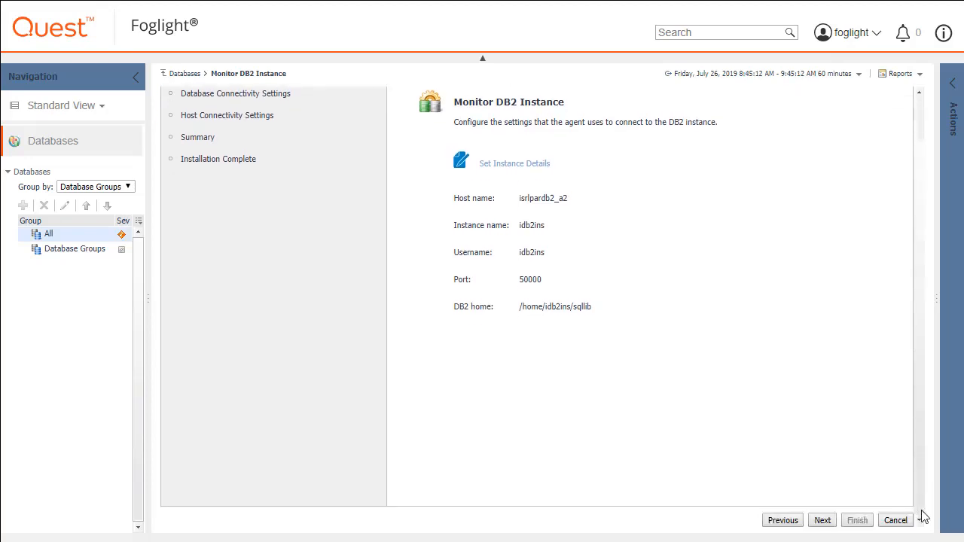
click(824, 522)
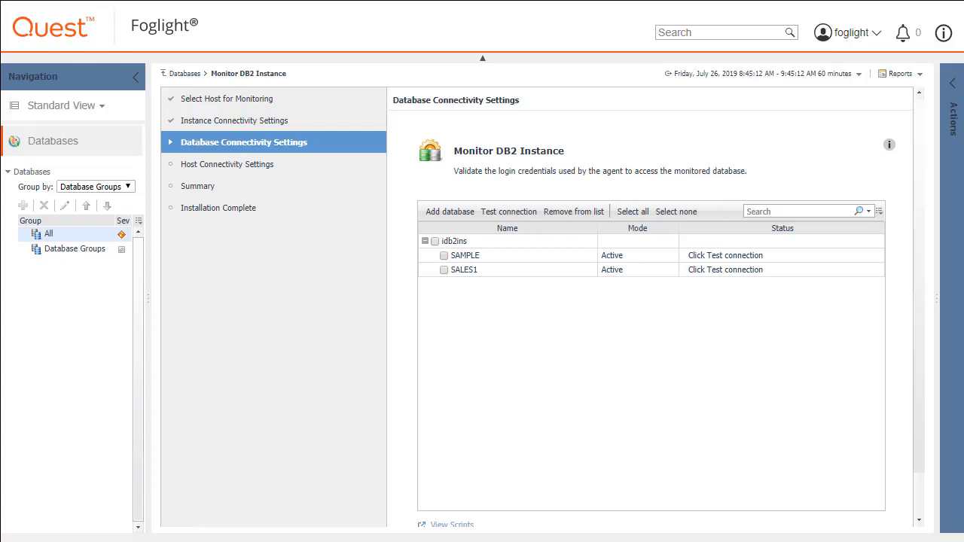
- Test connections to all databases (SAMPLE and SALES1), then continue to host connectivity
click(633, 211)
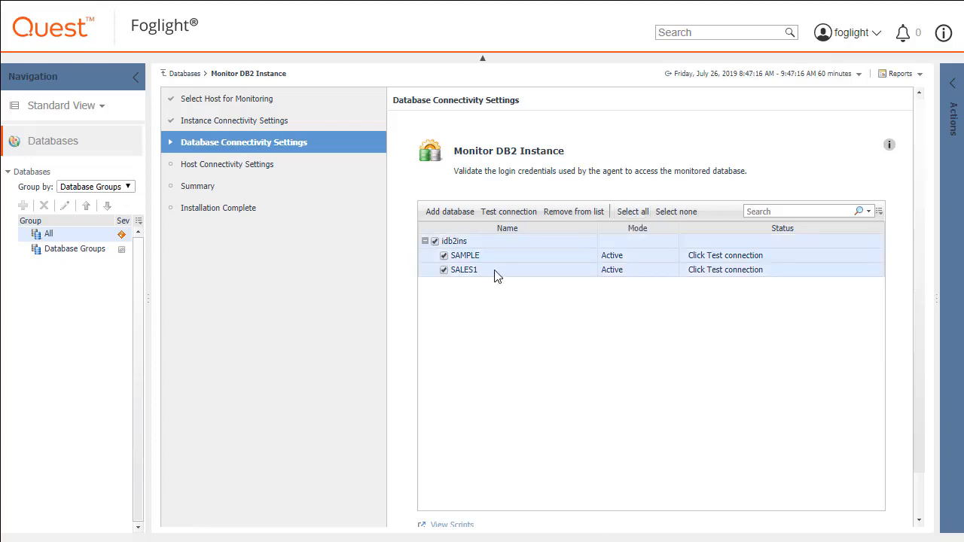
click(505, 213)
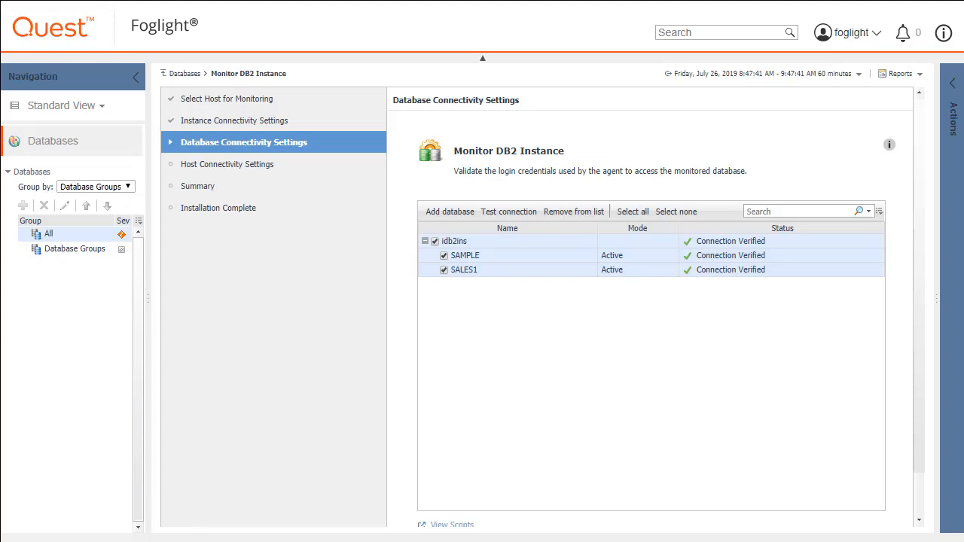
scroll(918, 497, down, 1)
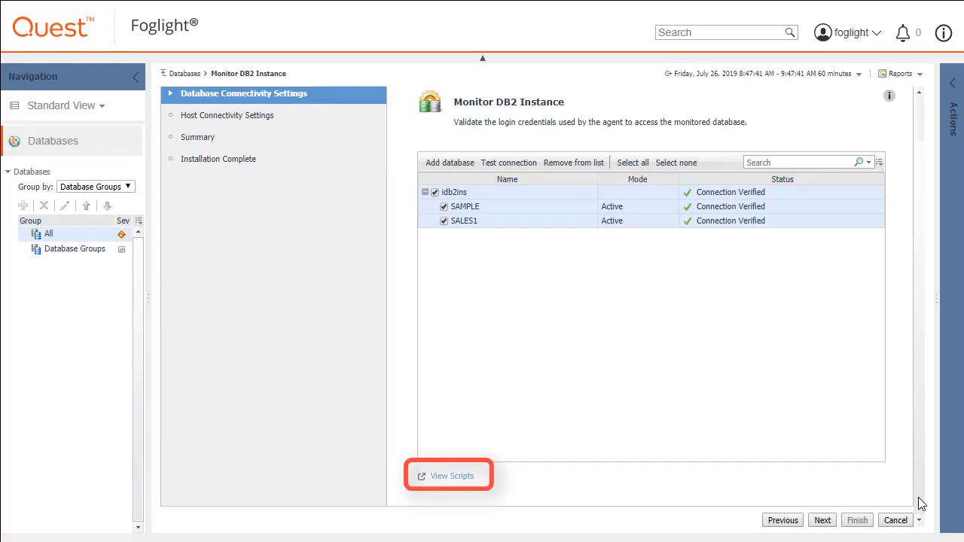
click(823, 519)
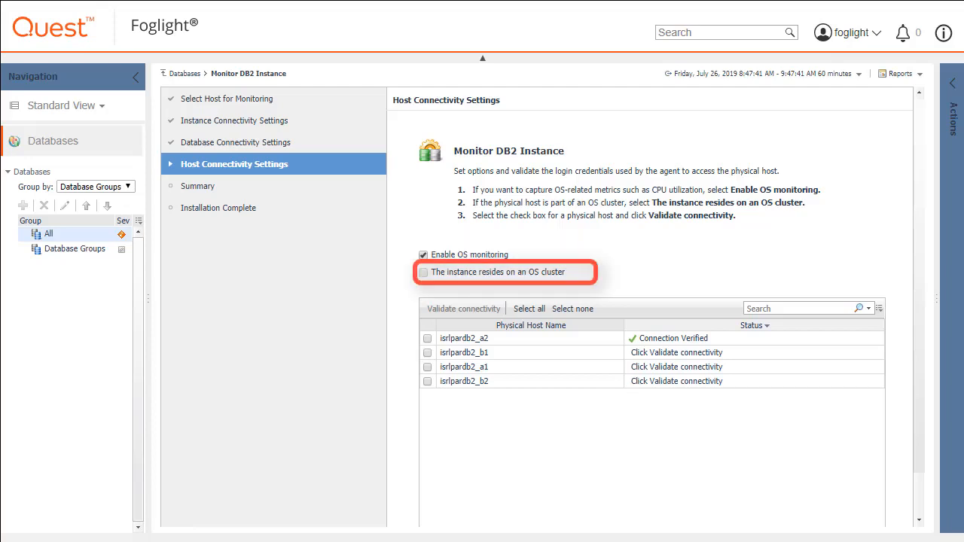
- Validate connectivity to all four physical hosts, then continue to the agent summary
click(530, 308)
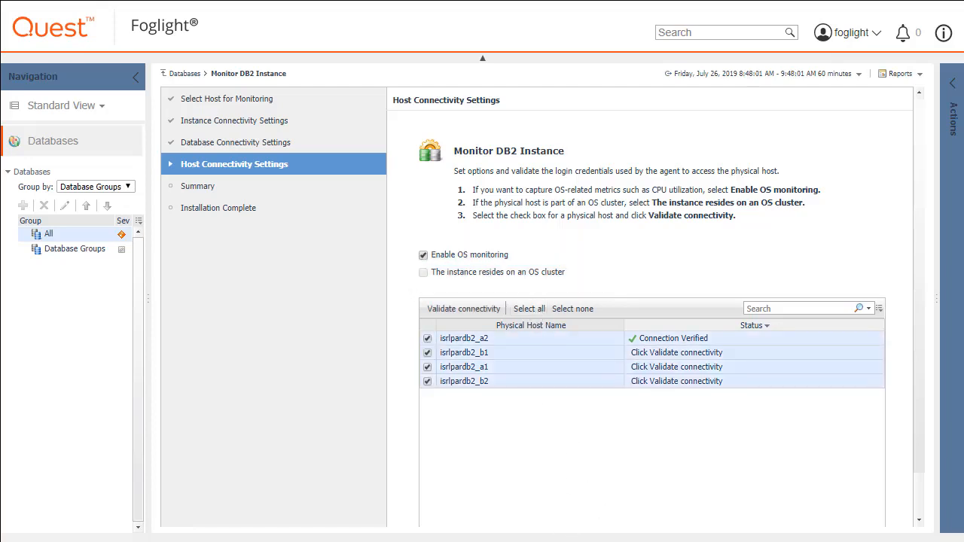
click(461, 309)
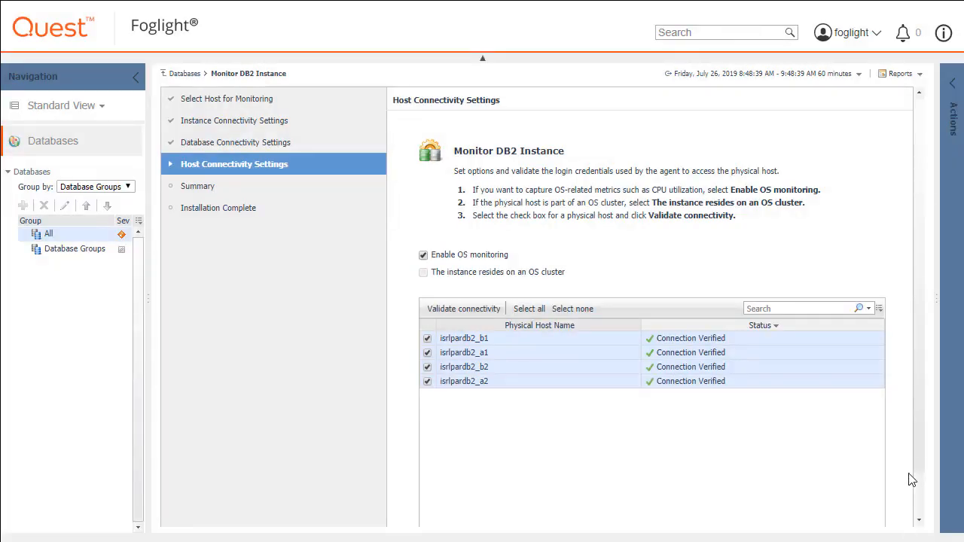
scroll(915, 452, down, 2)
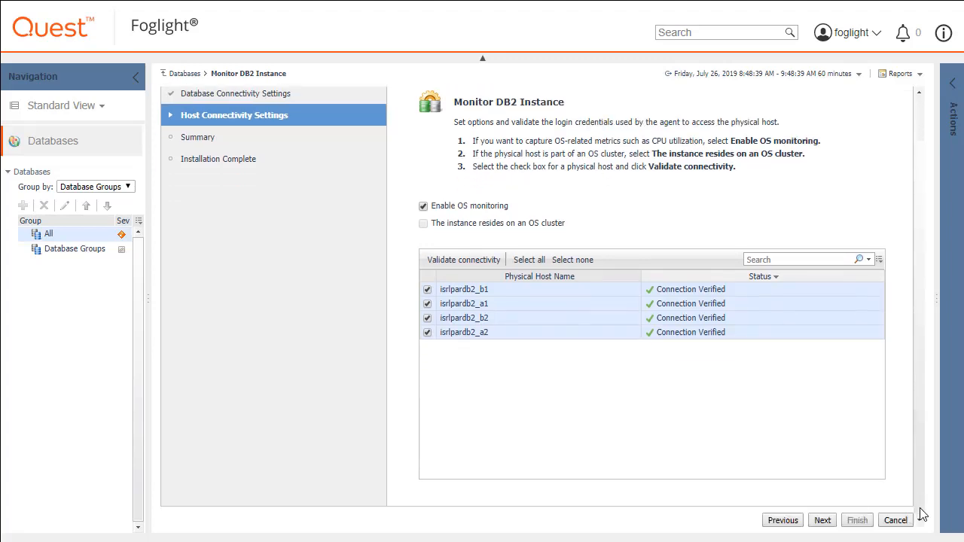
click(822, 521)
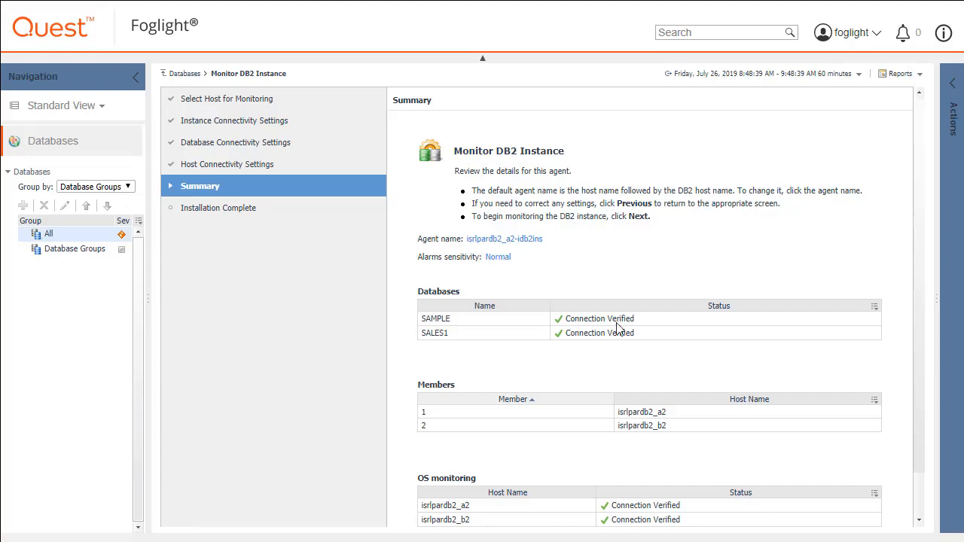
click(539, 239)
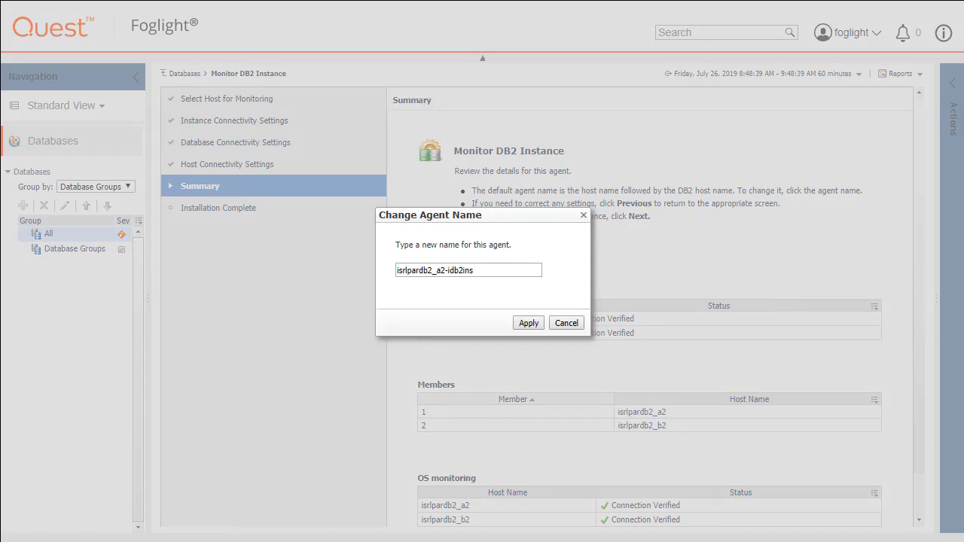
click(566, 323)
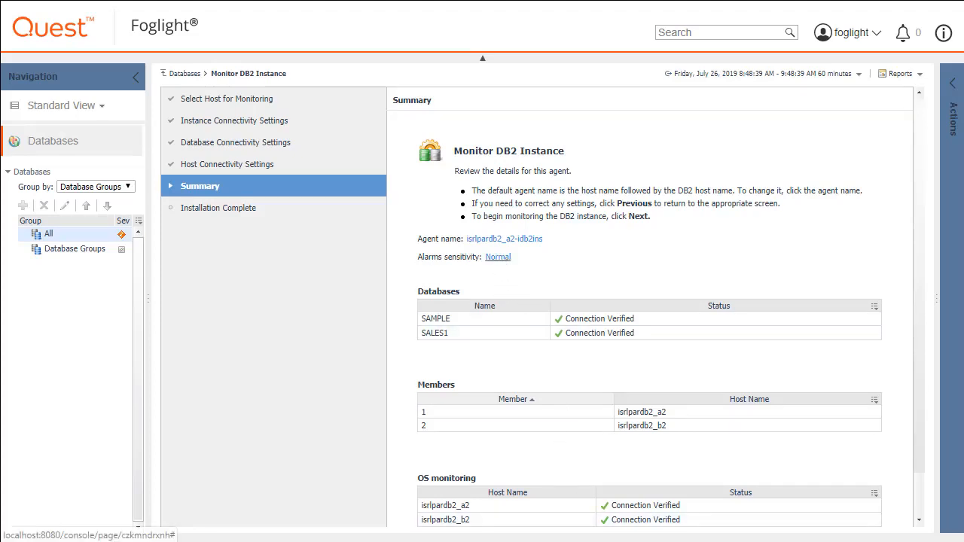
click(497, 257)
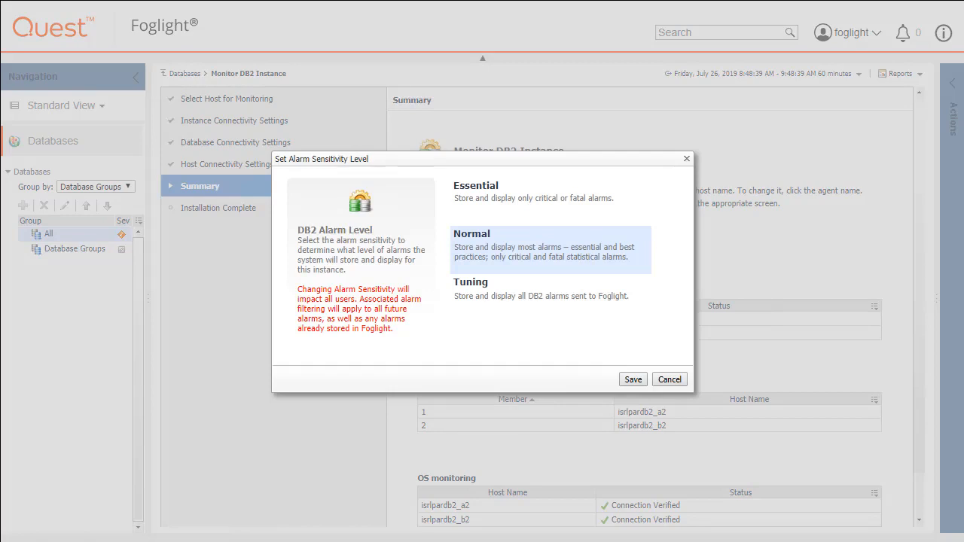
click(669, 379)
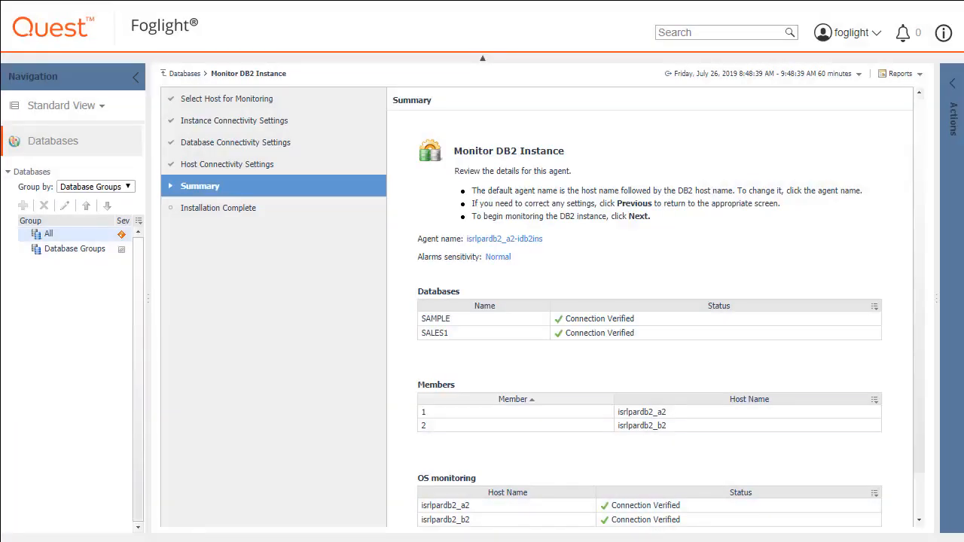
scroll(921, 497, down, 1)
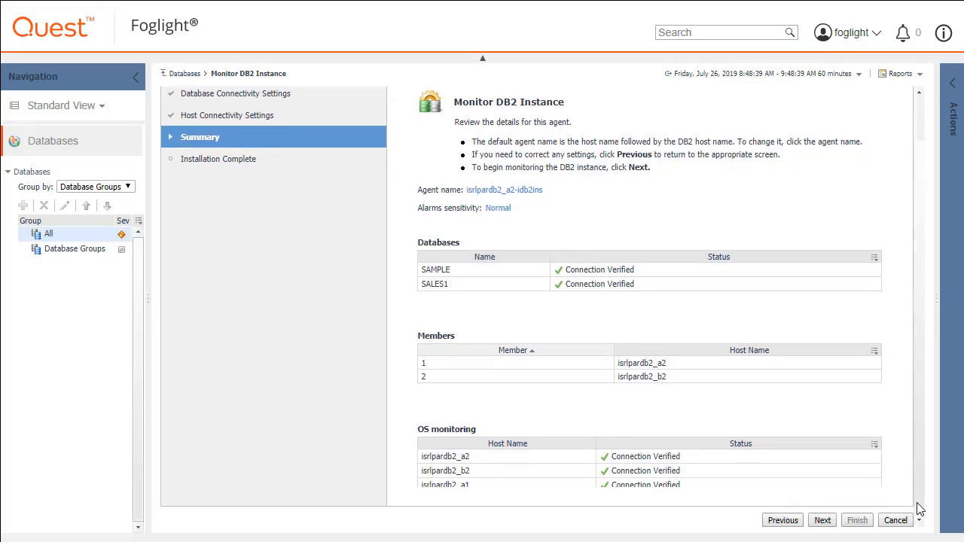
click(822, 520)
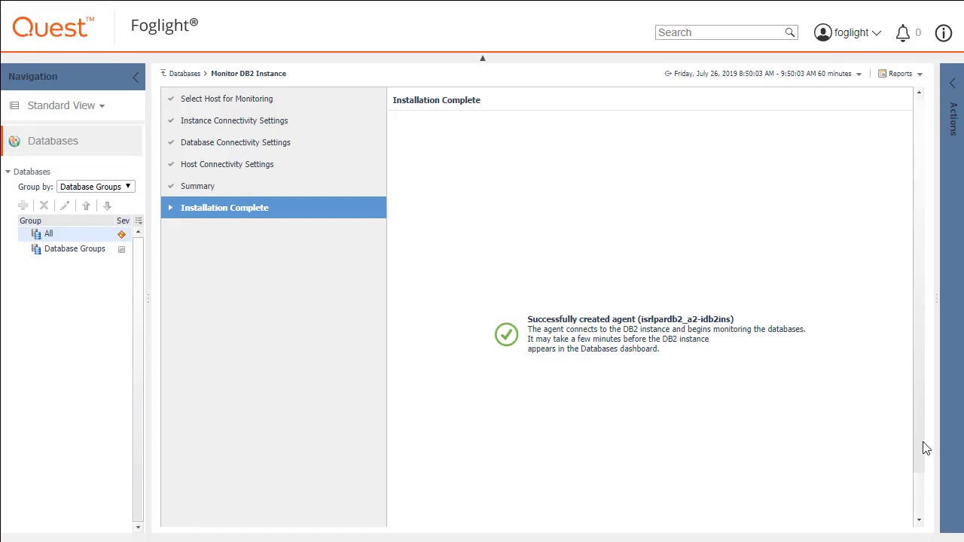
scroll(921, 502, down, 2)
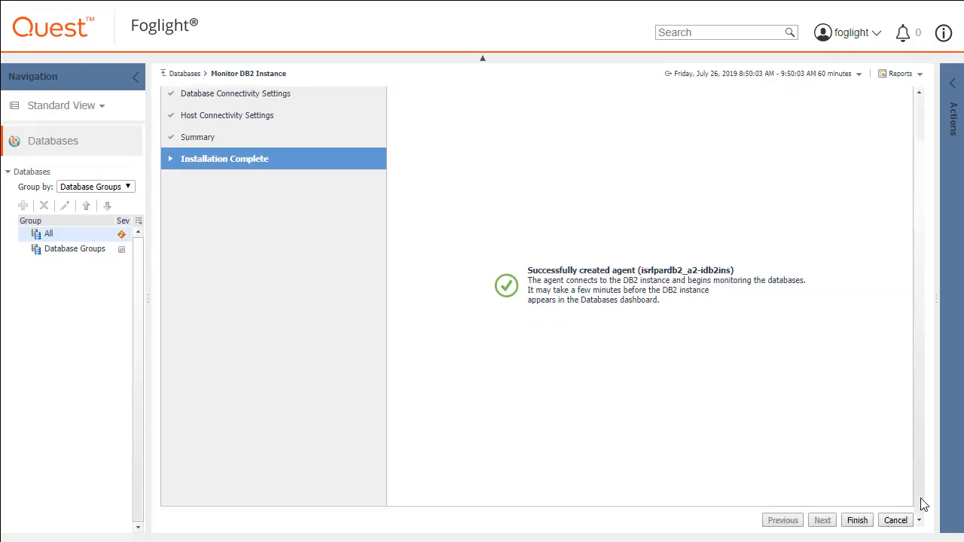
click(857, 521)
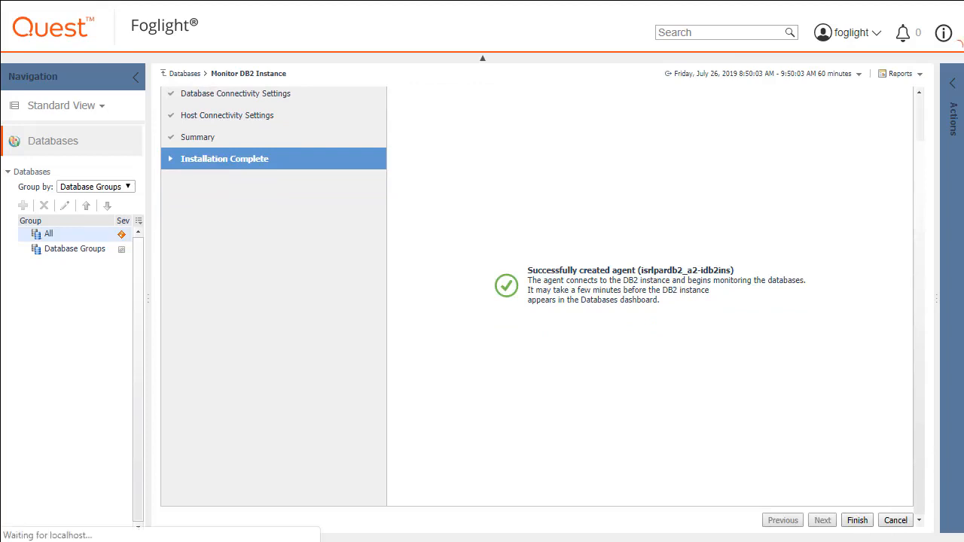